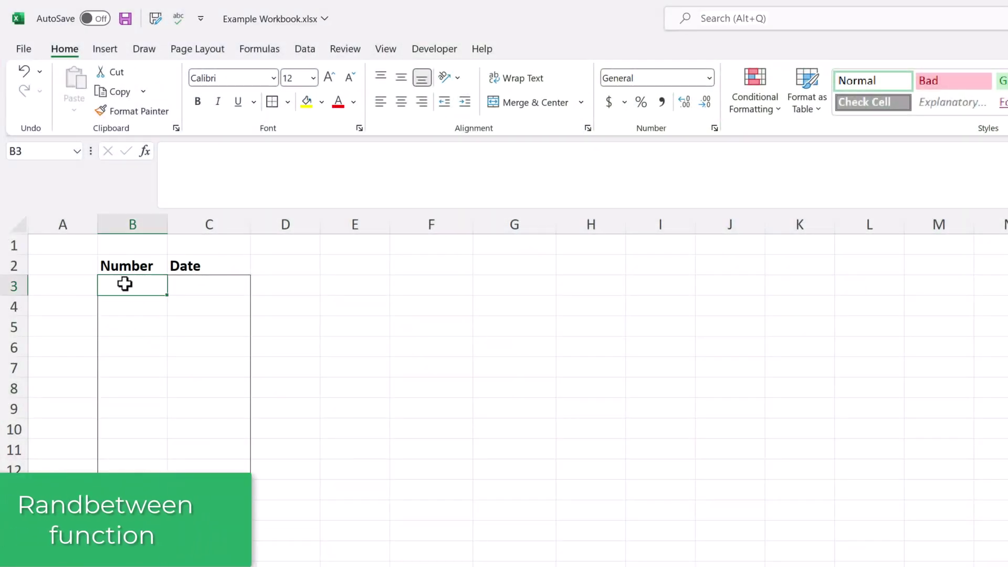
Enter =RANDBETWEEN(1,50) in B3 for a random whole number from 1 to 50.
type("=rand")
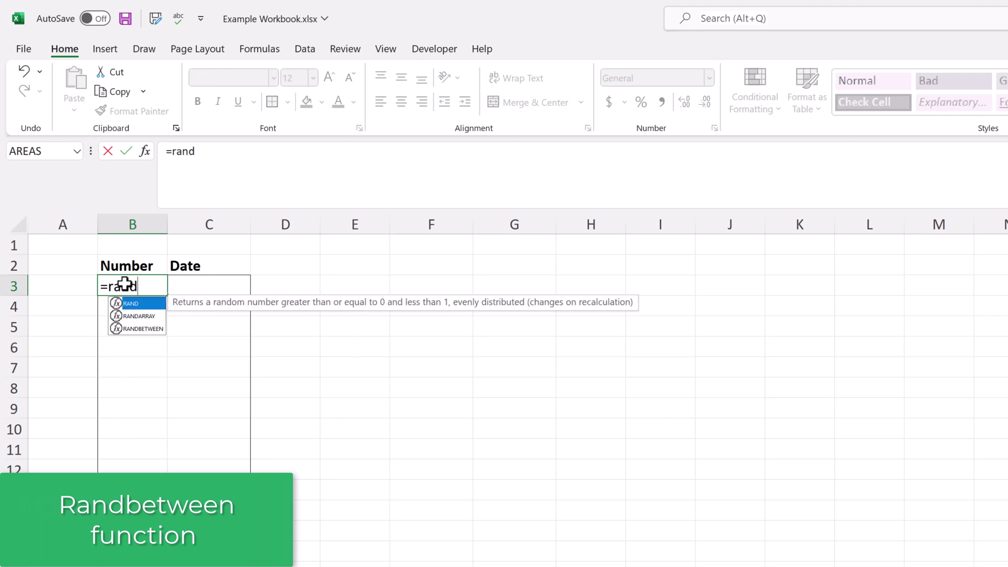
key("Down")
key("Down")
key("Tab")
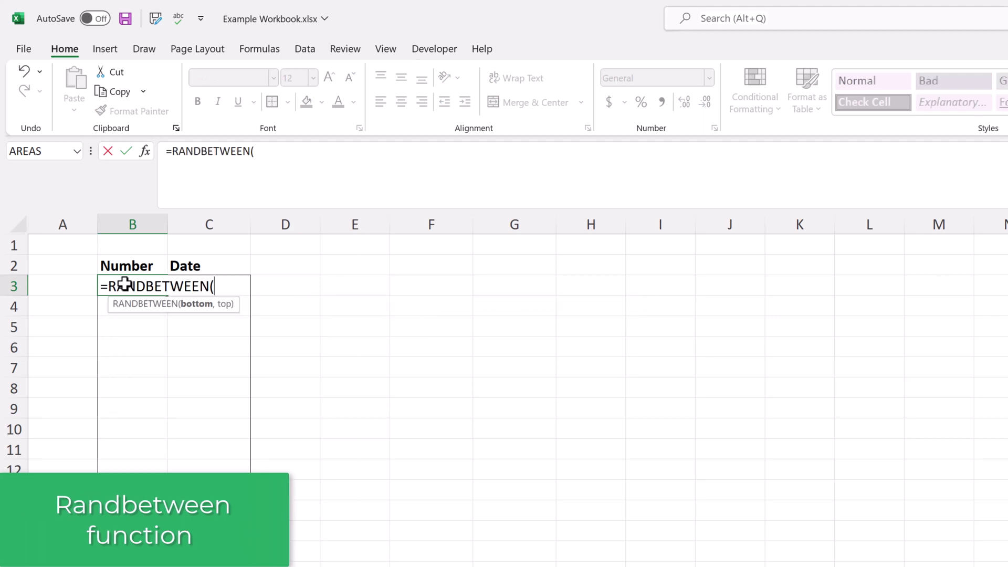
type("0")
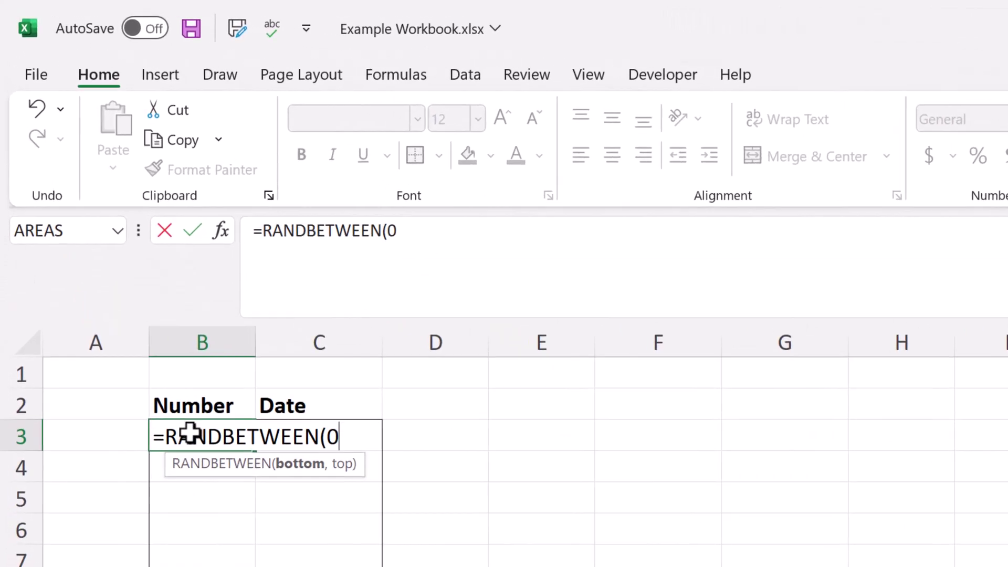
key("BackSpace")
type("1")
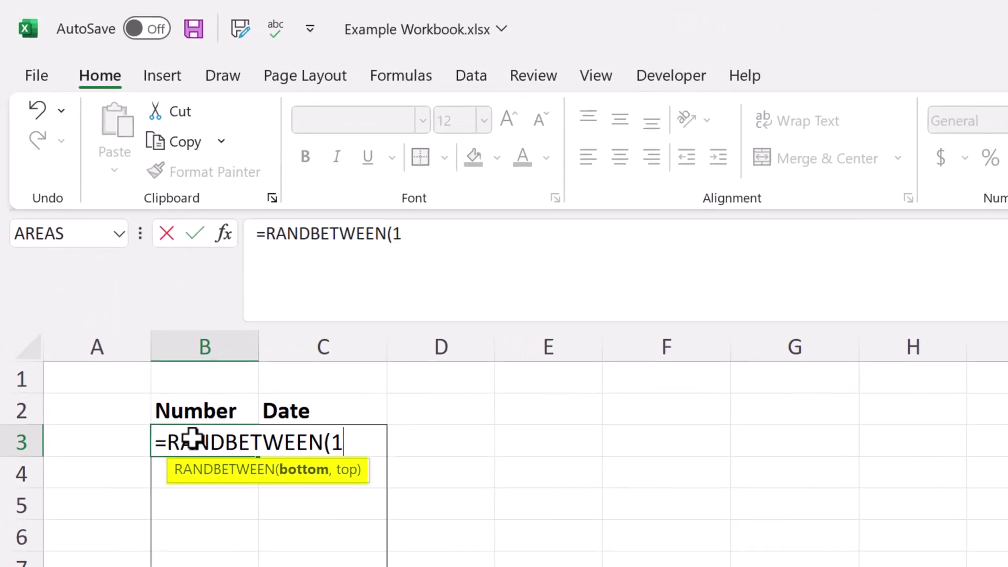
type(",50")
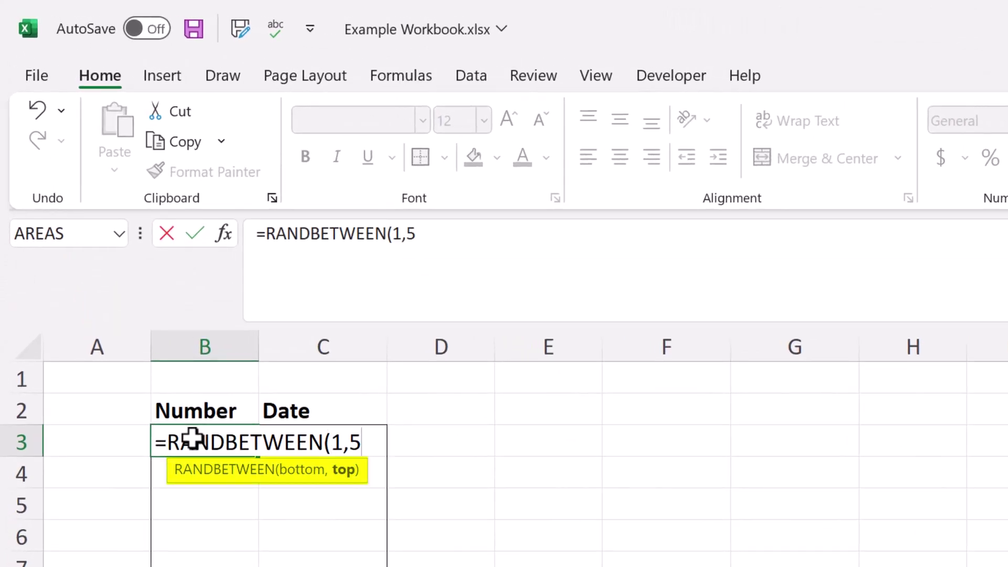
type(")")
key("Return")
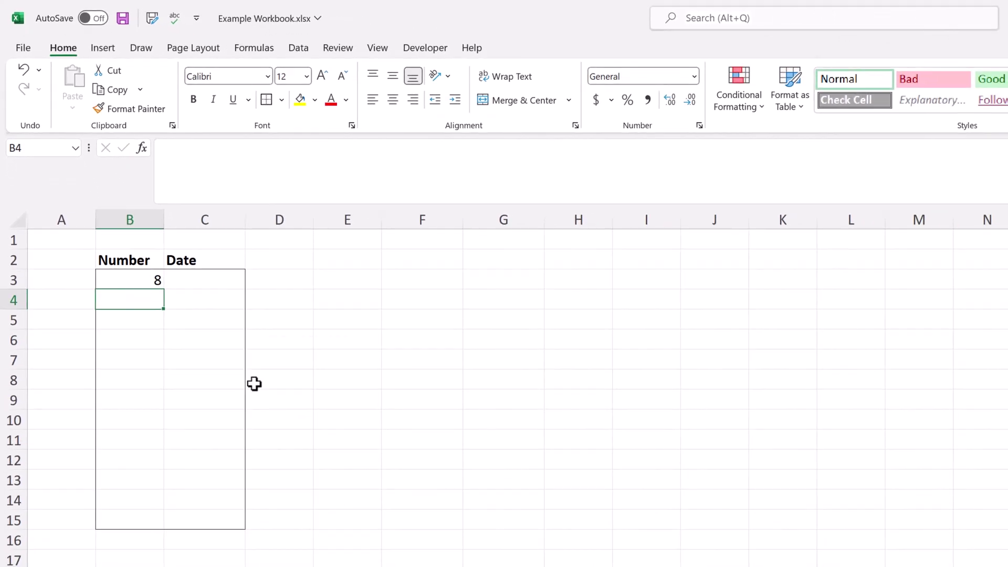
left_click(208, 284)
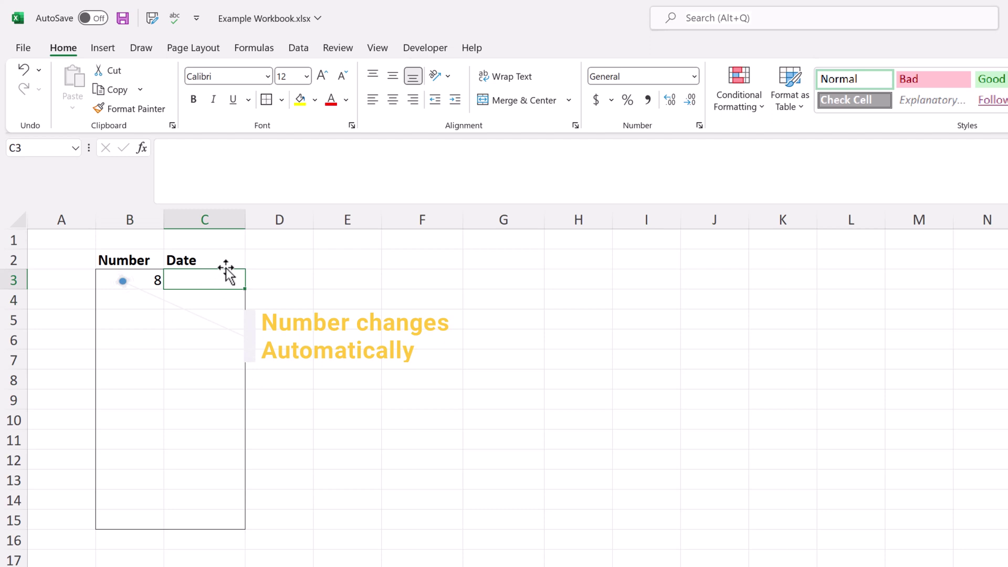
type("=")
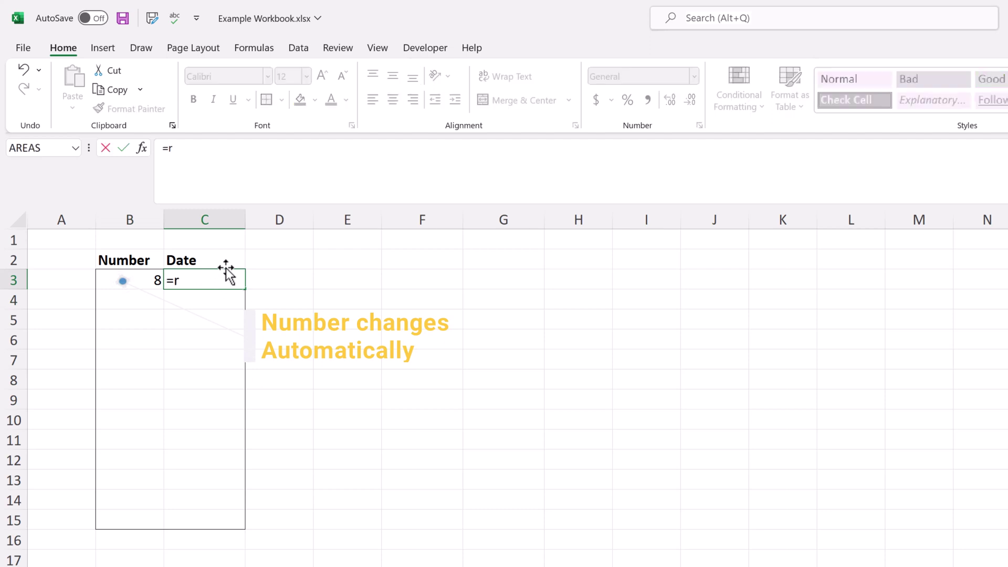
type("rand")
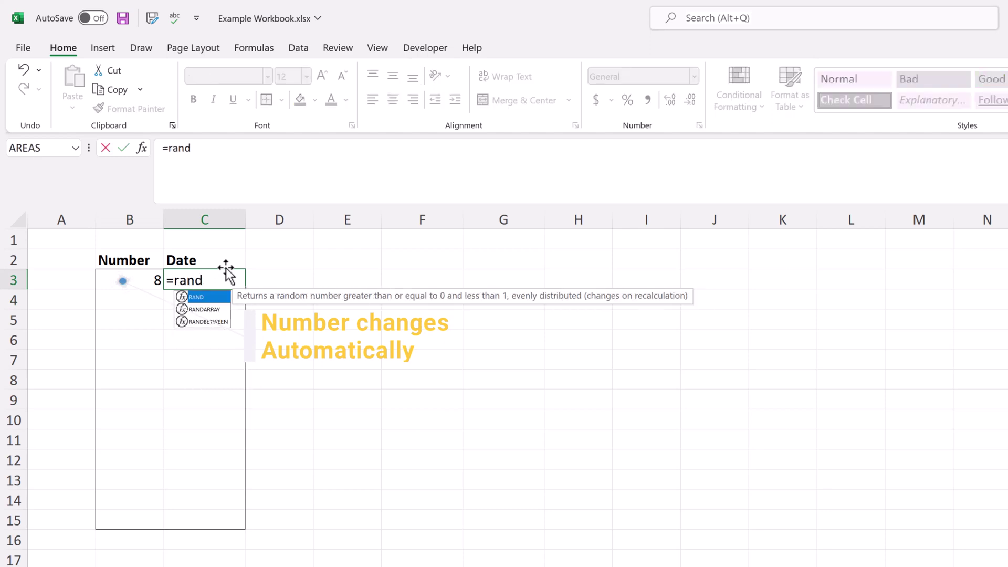
key("Down")
key("Down")
key("Tab")
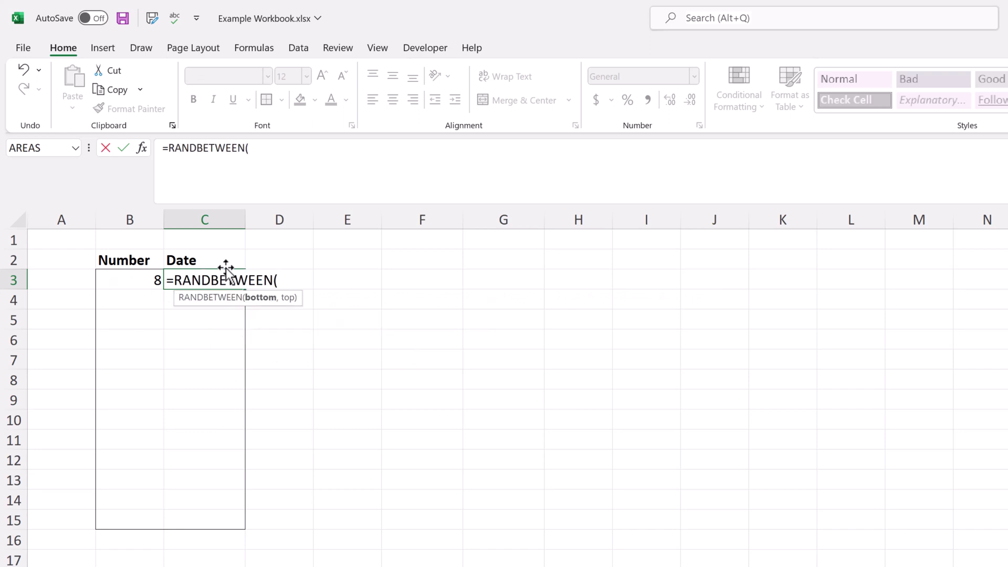
type("01/01/2022,")
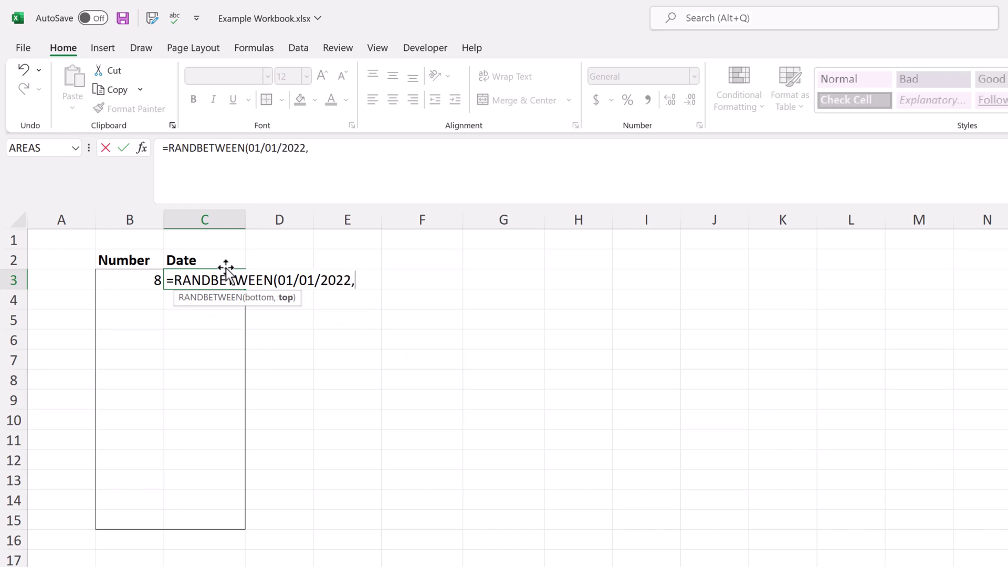
type("12/31/2022")
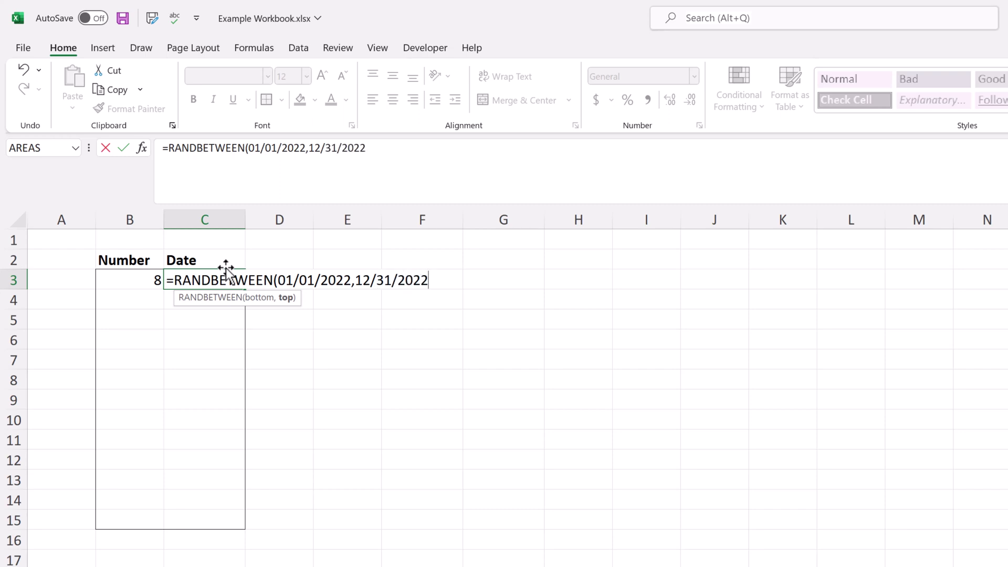
type(")")
key("Return")
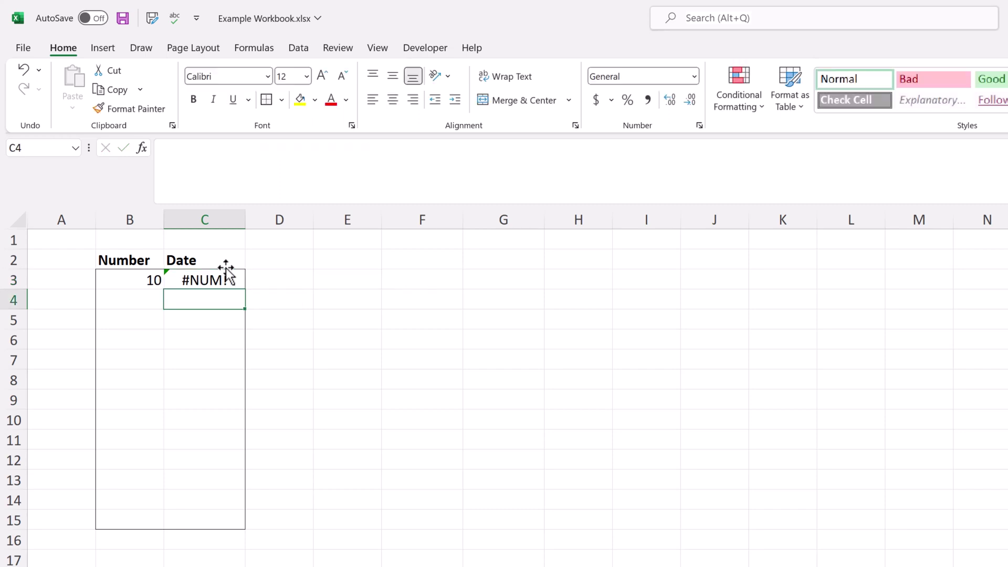
left_click(428, 357)
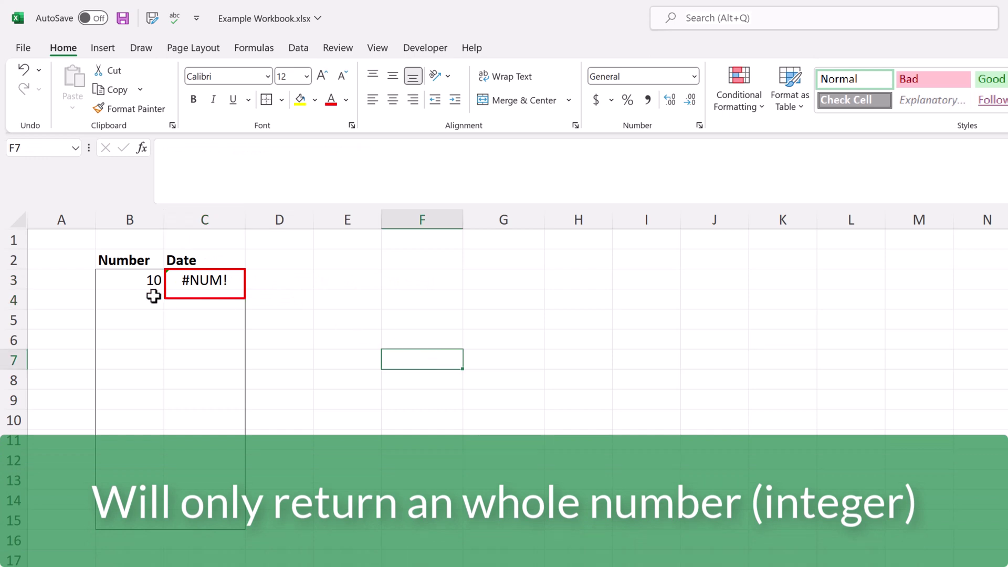
left_click(215, 283)
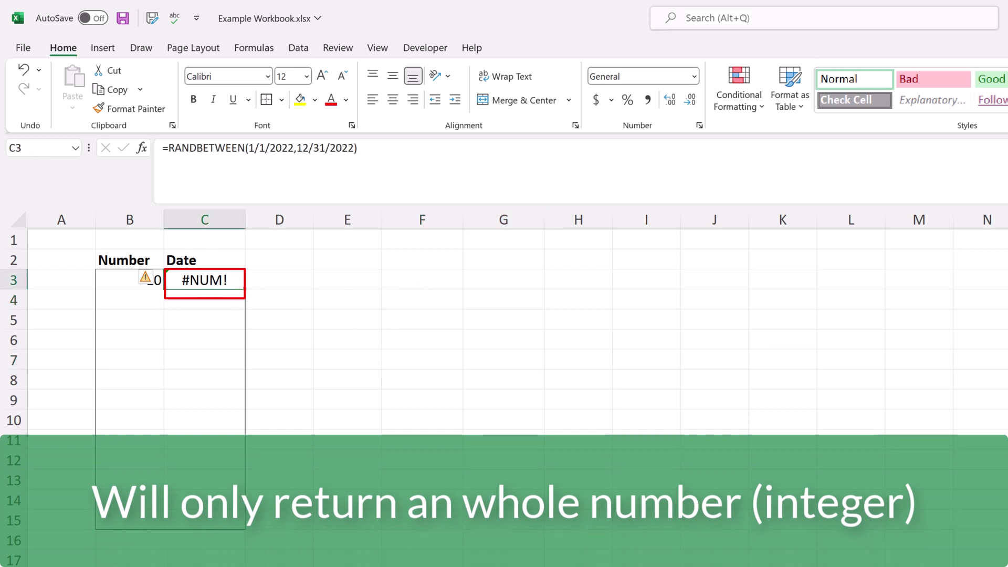
key("Delete")
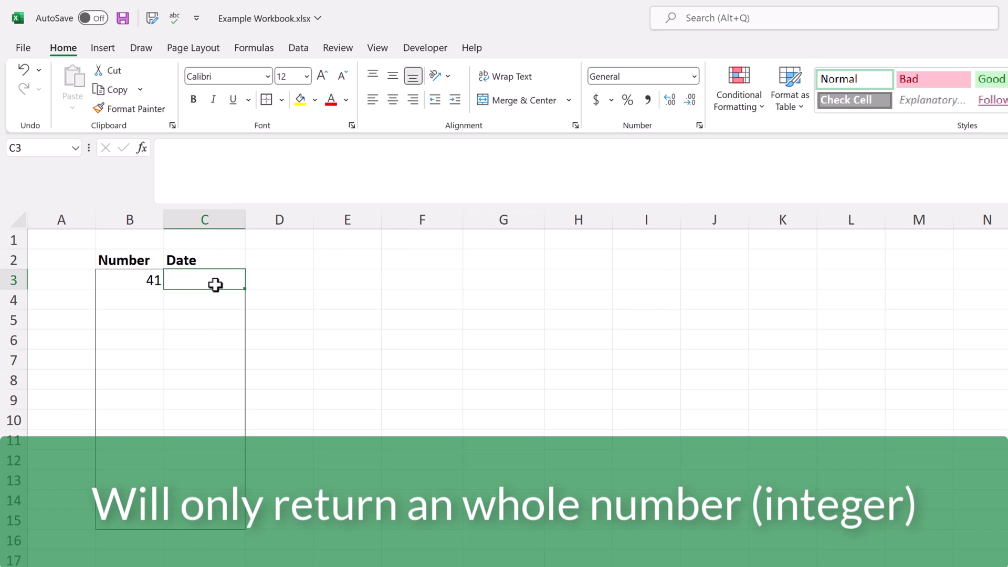
Type =RANDBETWEEN(DATE(2022,01,01),DATE(2022,12,31)) into C3 for a random 2022 date.
type("=rand")
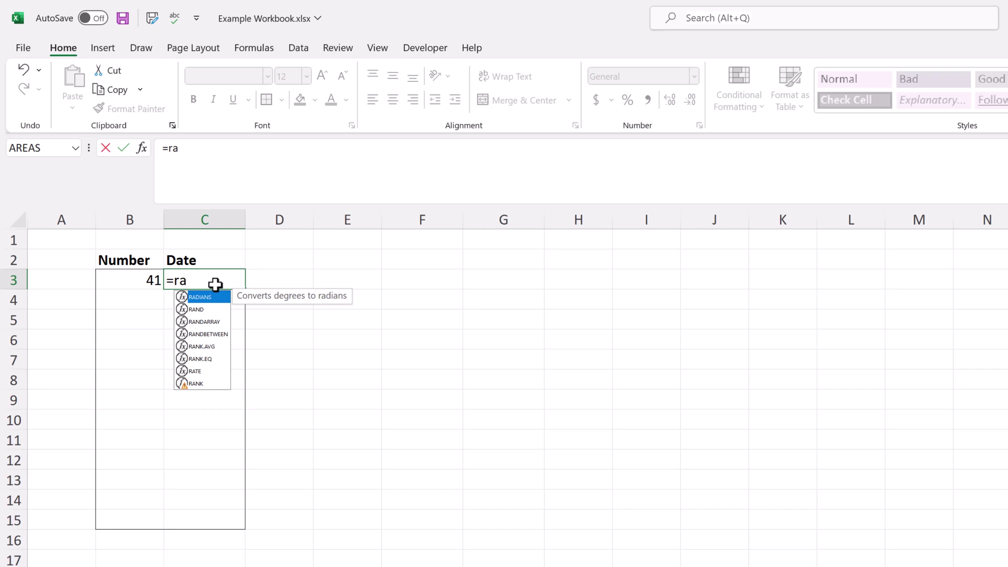
key("Down")
key("Down")
key("Tab")
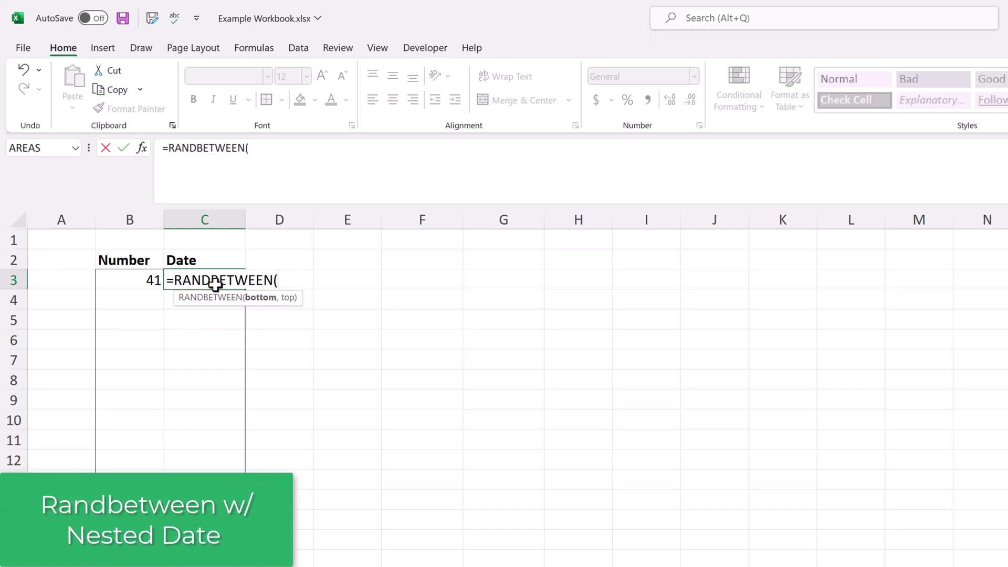
type("date")
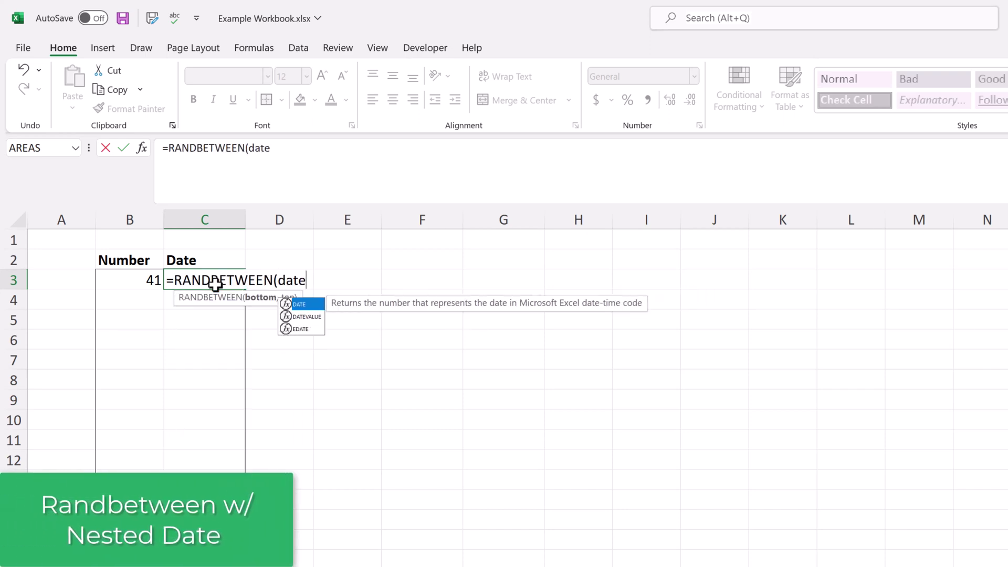
key("Tab")
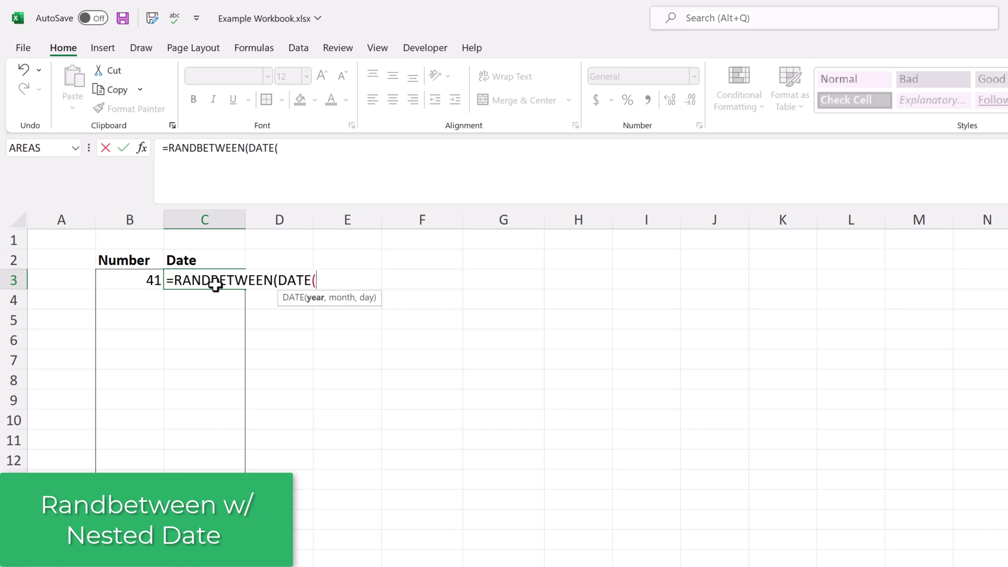
type("2022")
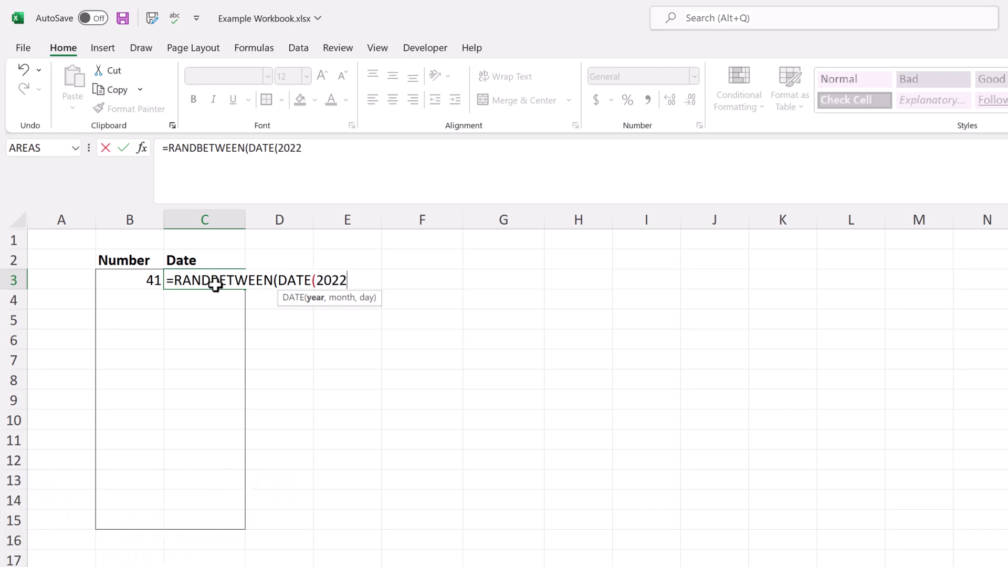
type(",01,")
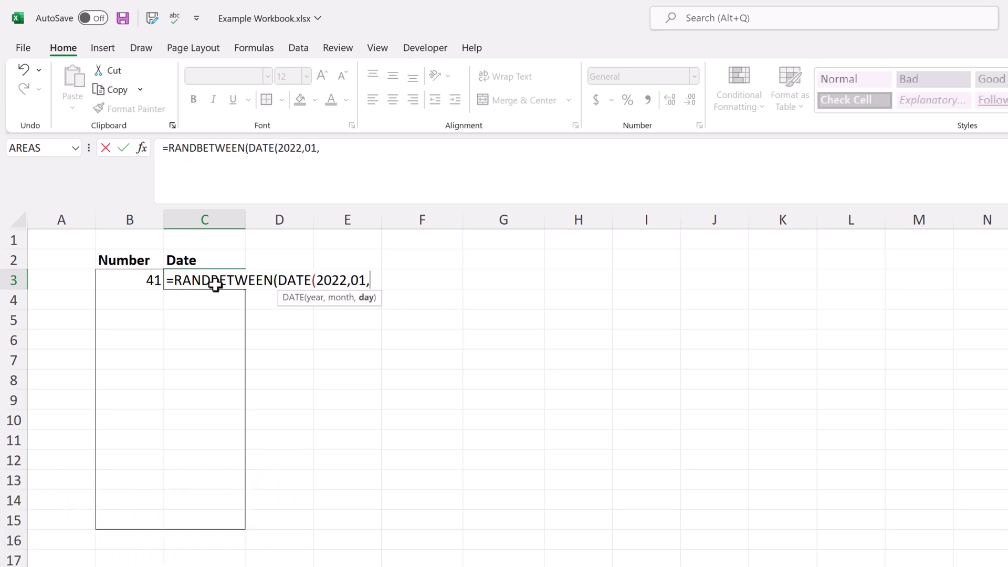
type("01),")
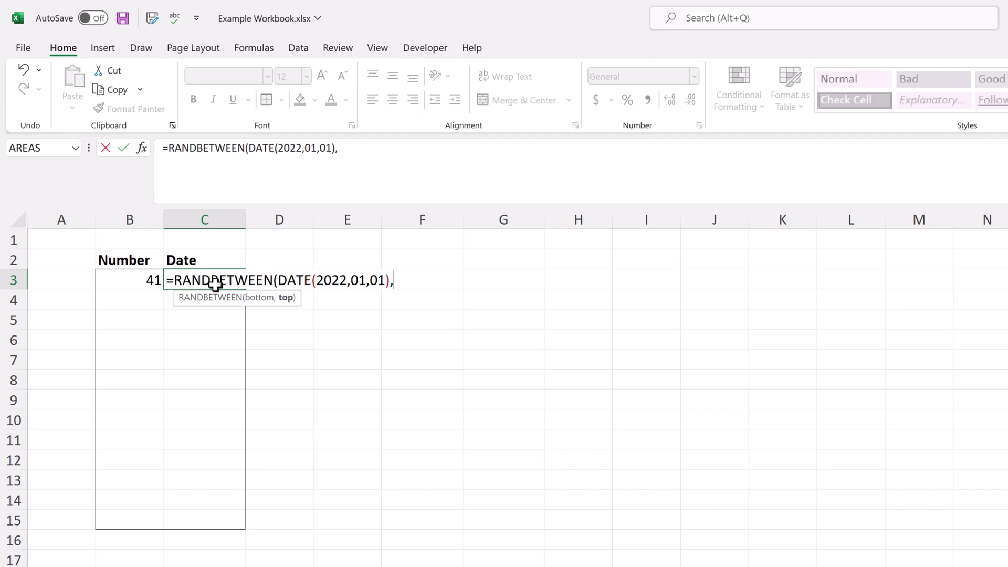
type("date")
key("Tab")
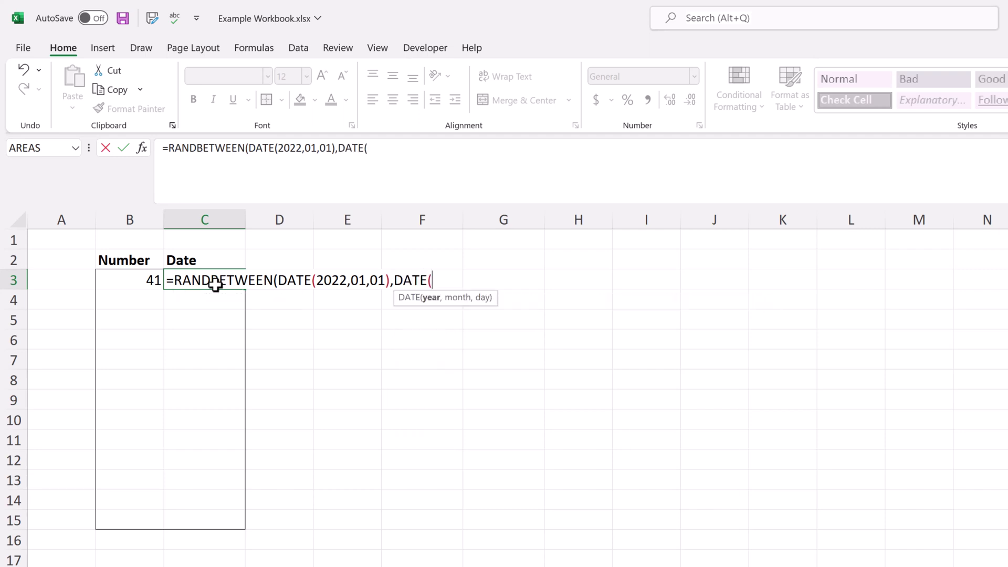
type("2022,")
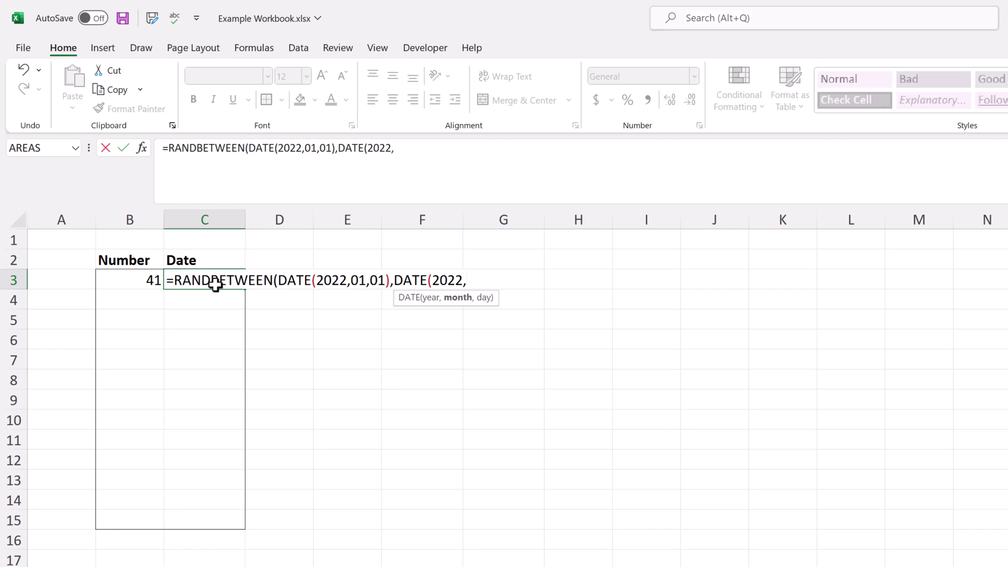
type("12")
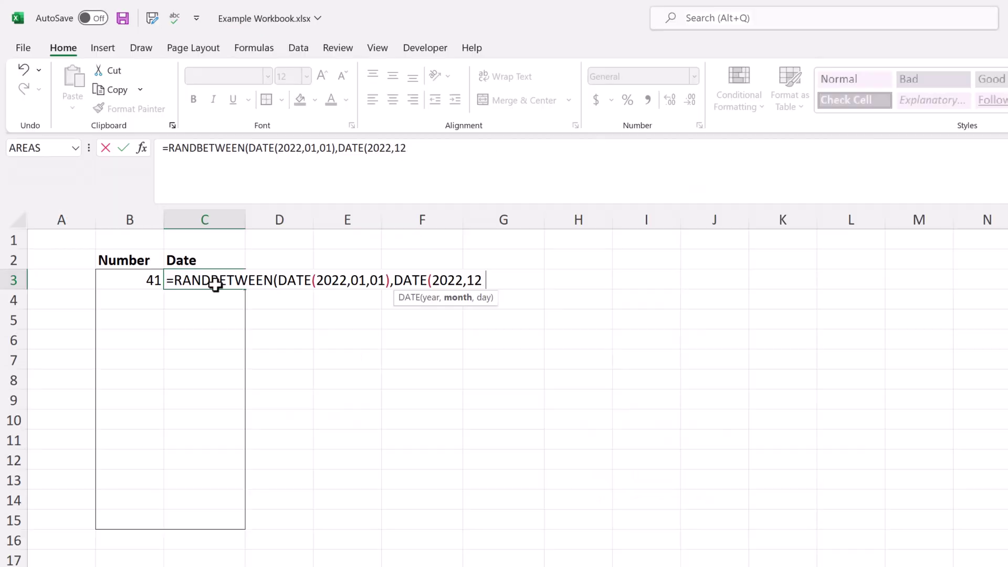
type(",31")
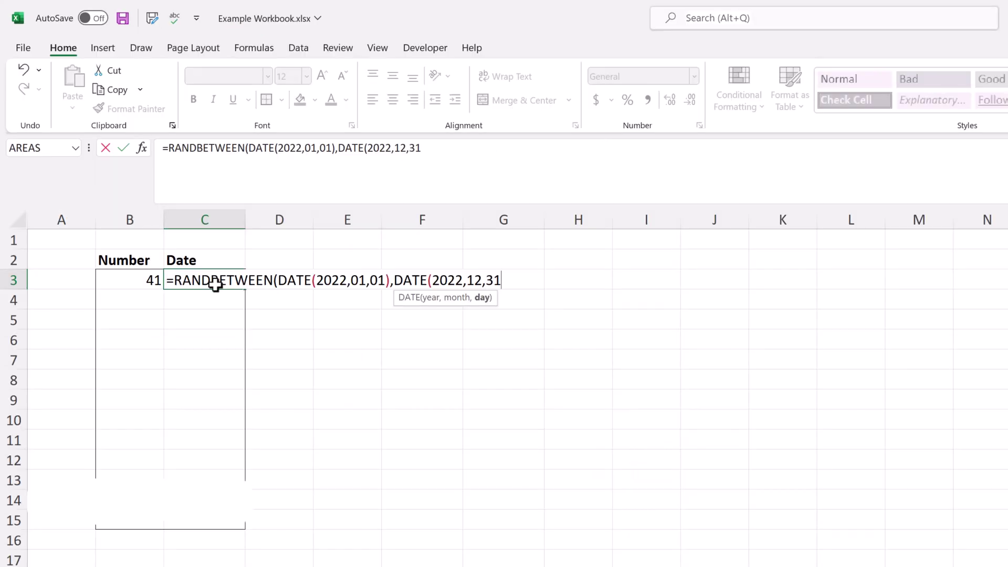
type("))")
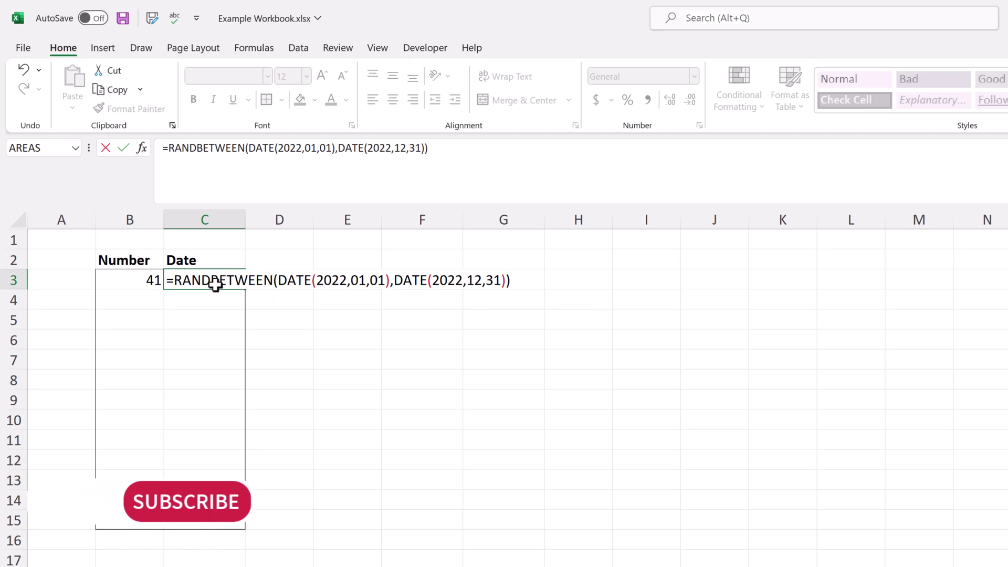
Commit the C3 date formula and format C3 as Short Date so it shows 2/26/2022.
key("Return")
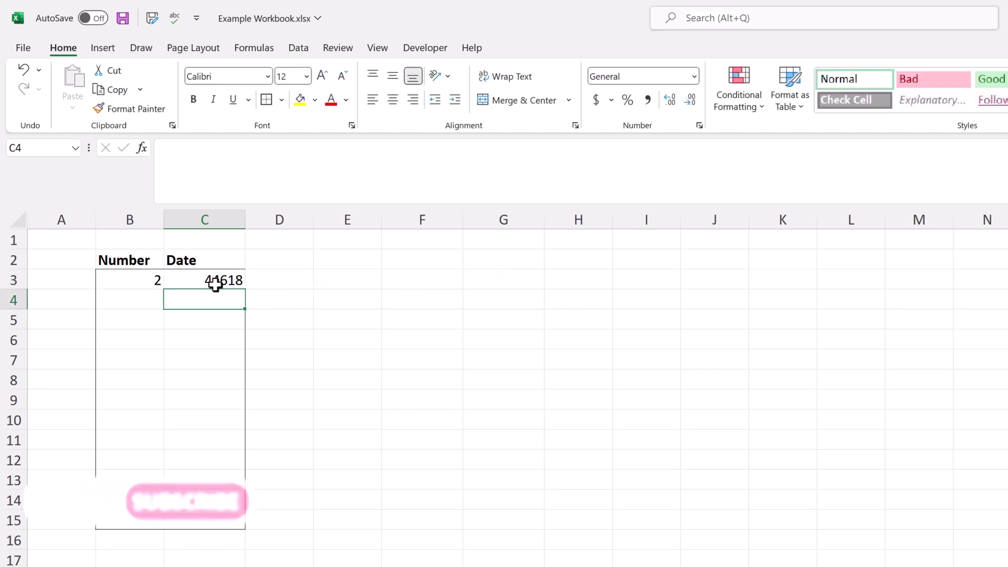
left_click(196, 285)
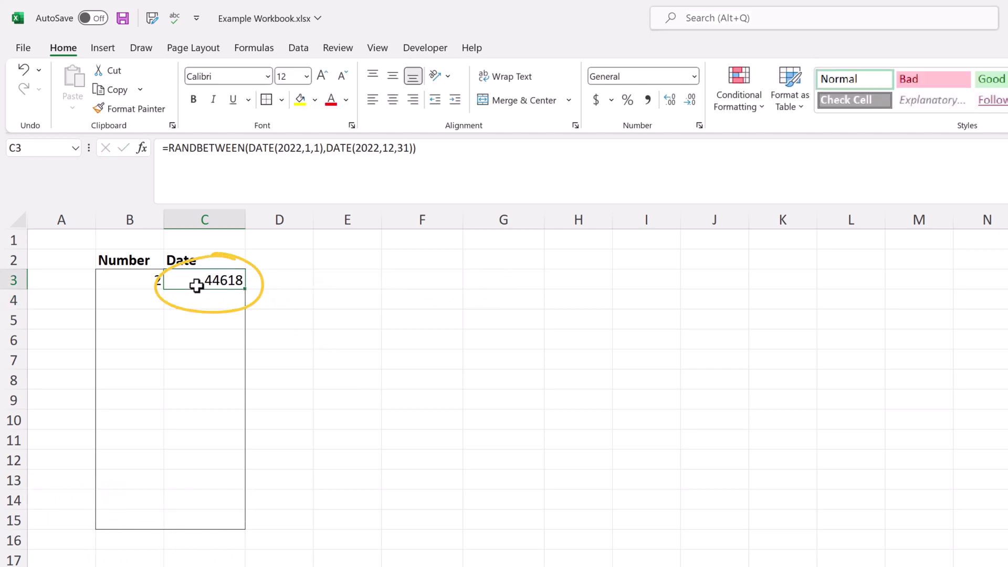
left_click(682, 80)
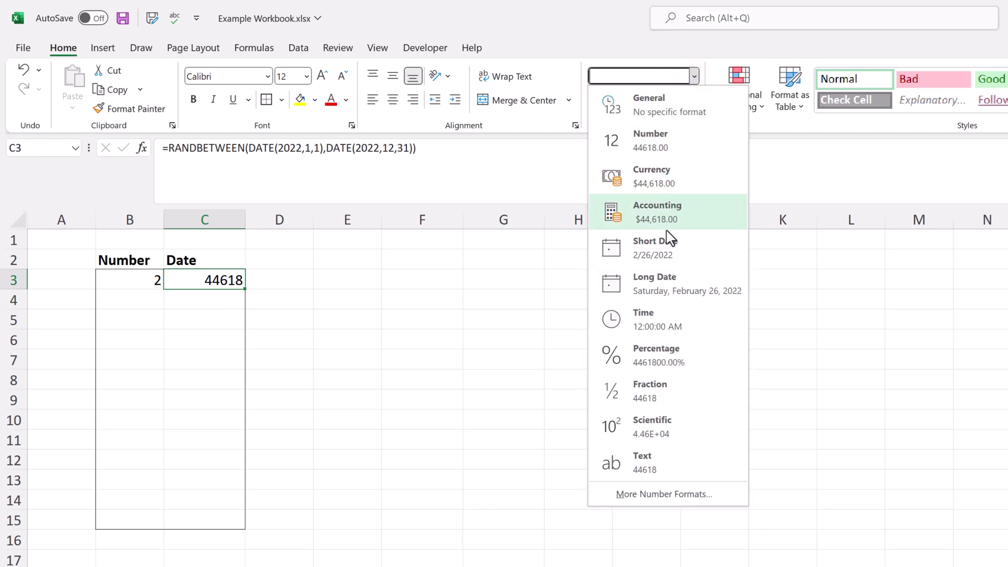
left_click(667, 256)
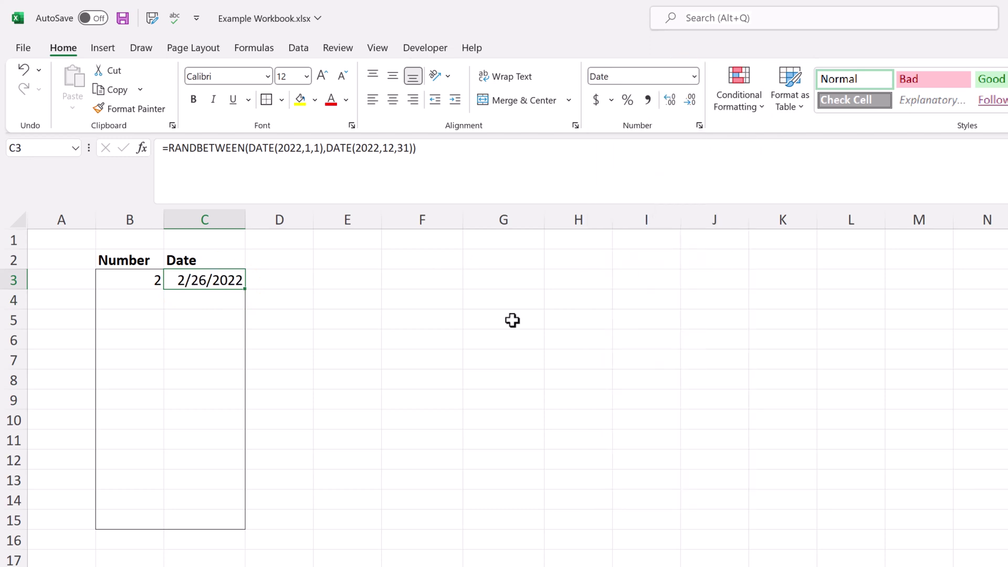
left_click(283, 286)
left_click(180, 282)
left_click(154, 283)
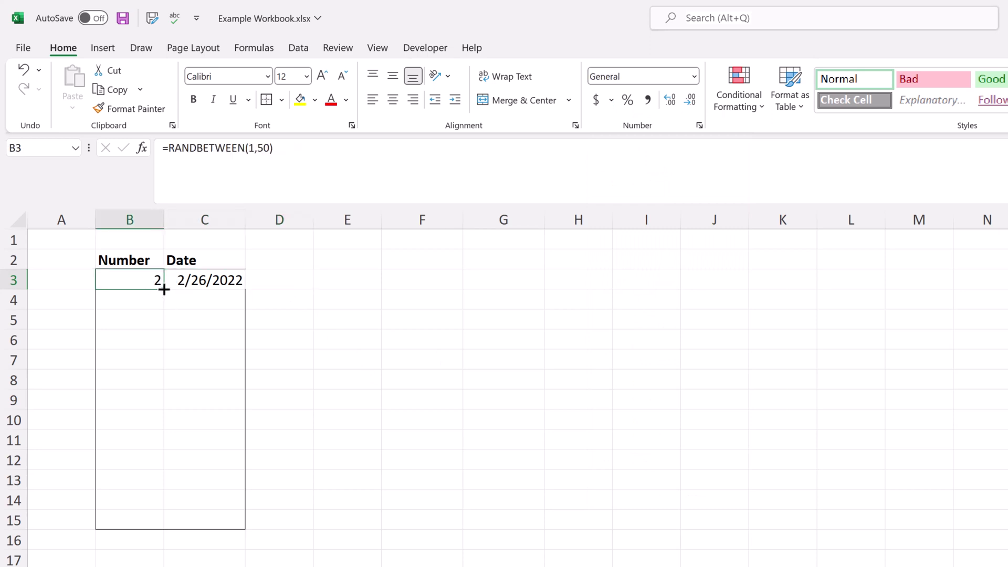
Fill the random number formula down to B15 and the random date formula down to C15.
left_click_drag(164, 290, 155, 525)
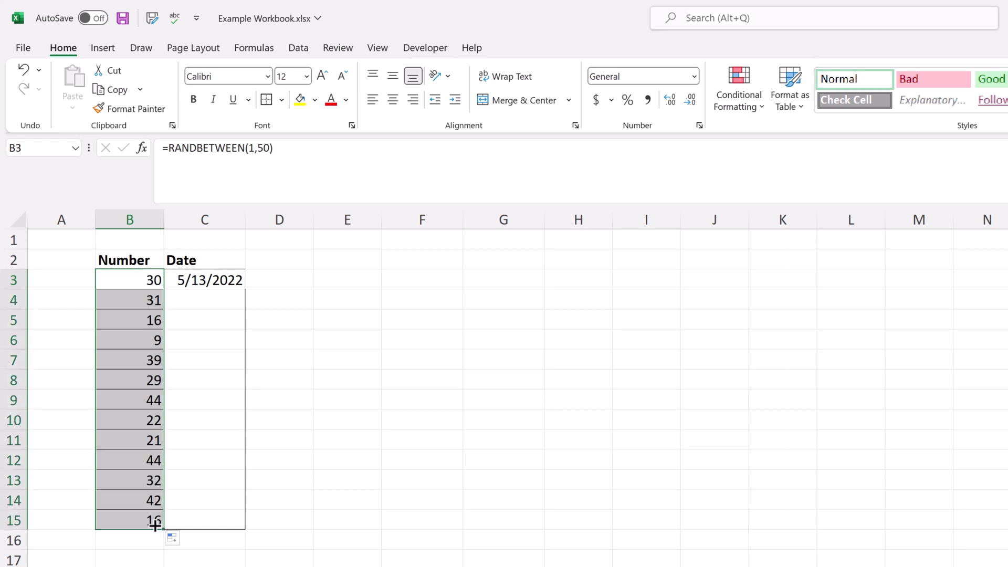
left_click(222, 285)
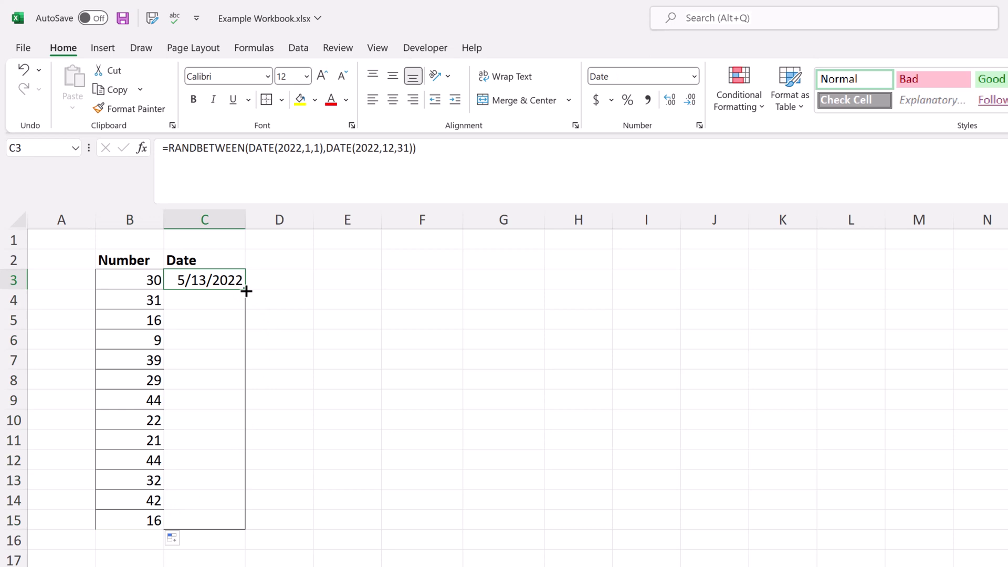
double_click(244, 288)
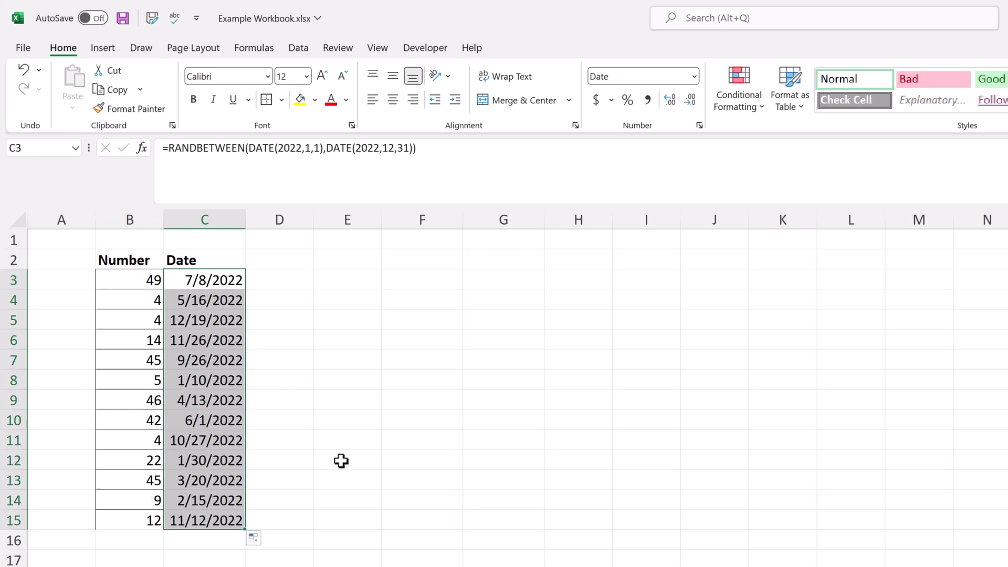
left_click(337, 525)
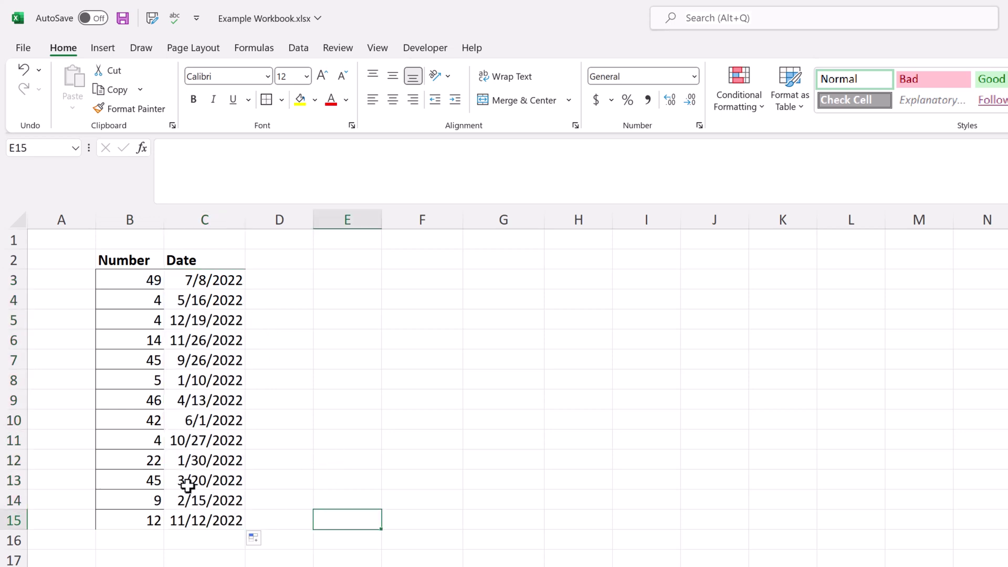
left_click_drag(135, 279, 216, 519)
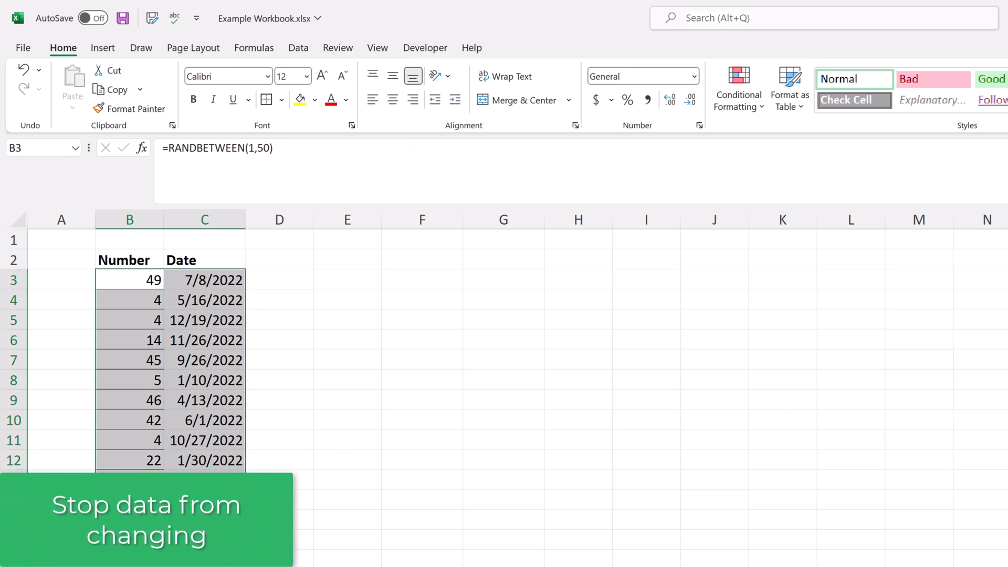
Copy B3:C15 into E3:F15 as a helper, then paste it back over B3:C15.
key("ctrl+c")
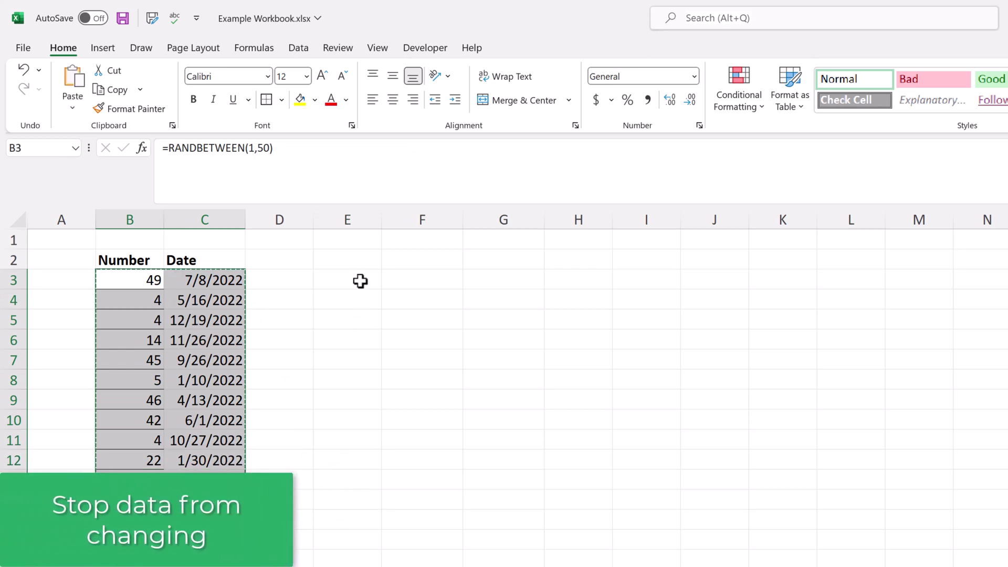
left_click(360, 281)
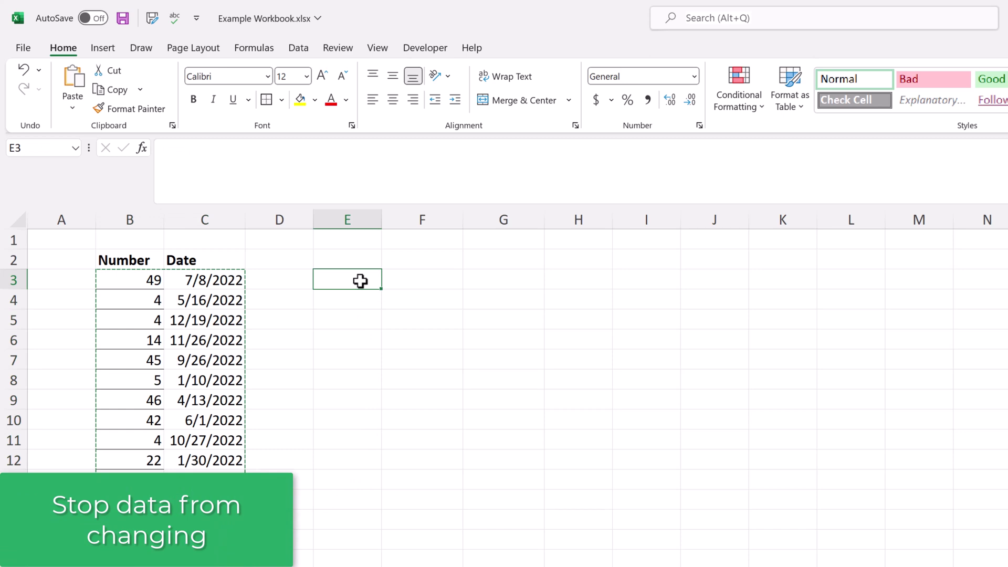
key("ctrl+v")
key("ctrl+c")
left_click_drag(129, 280, 212, 512)
key("Delete")
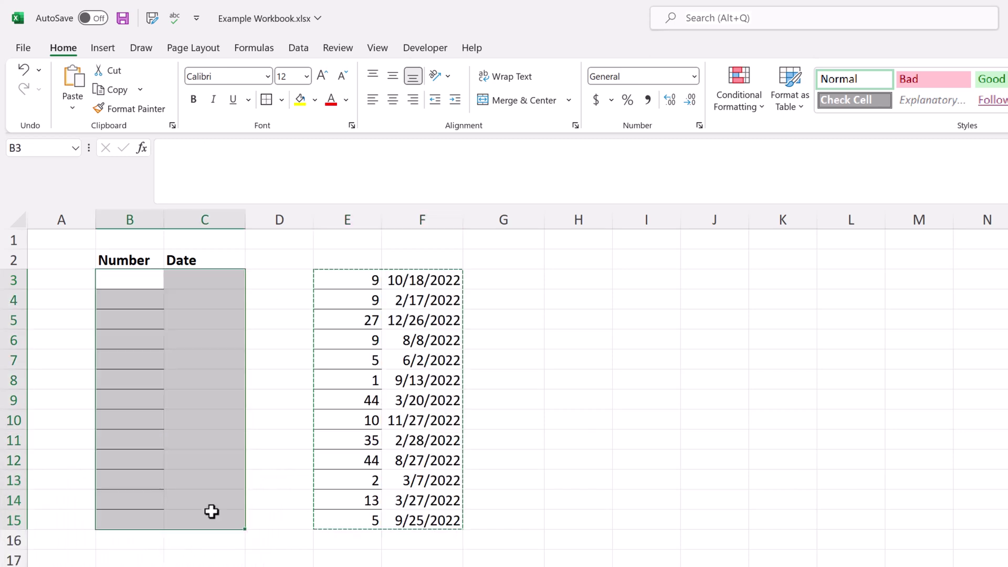
key("ctrl+v")
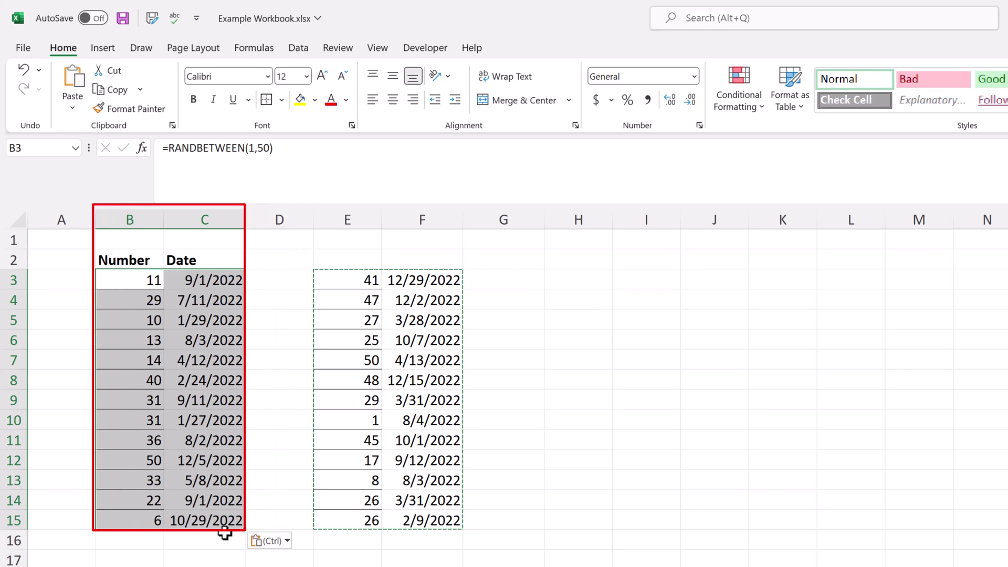
Paste B3:C15 as Values & Number Formatting, leaving E3:F15 as RANDBETWEEN formulas.
left_click(286, 541)
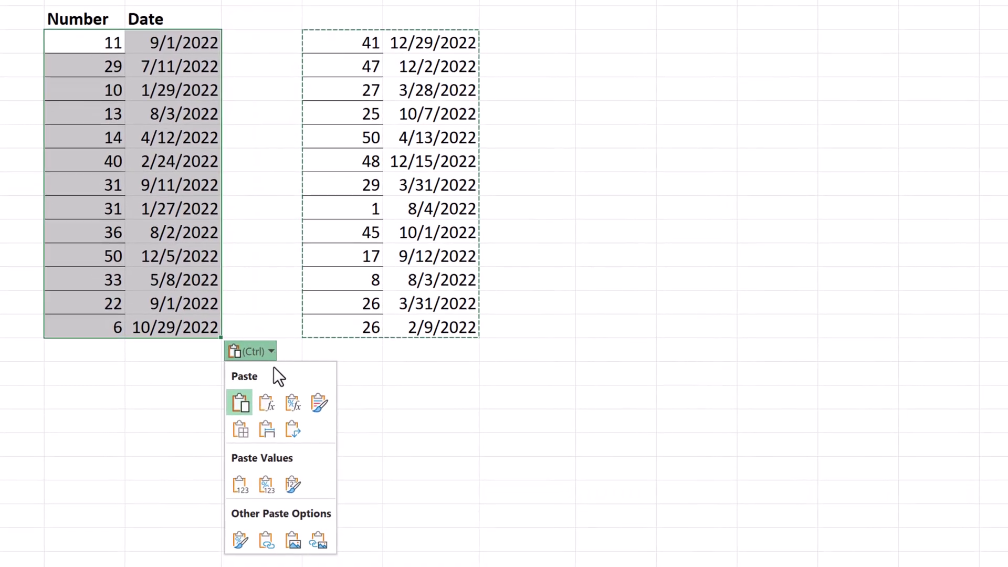
left_click(263, 486)
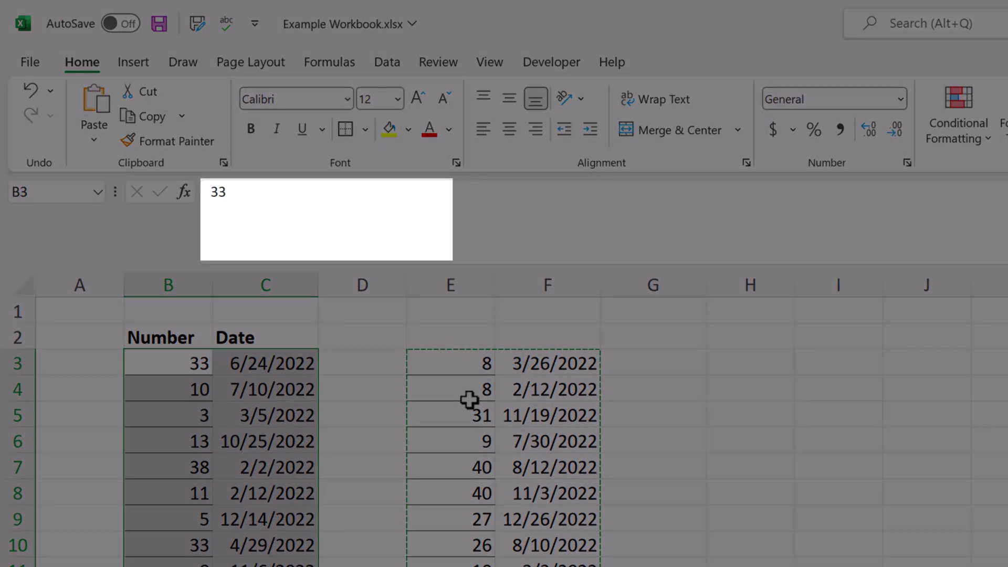
left_click(468, 400)
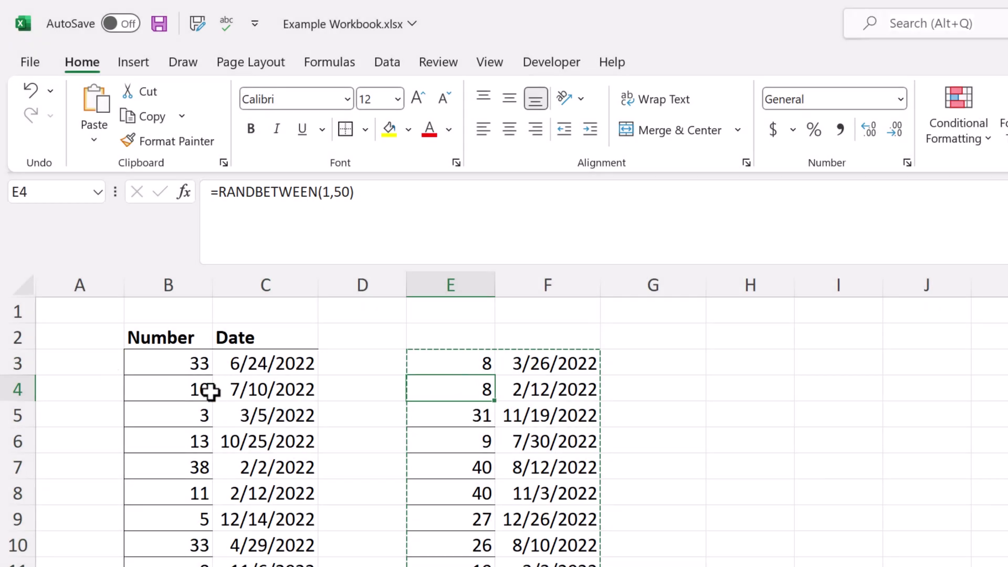
Clear the helper copy from E3:F15.
left_click(191, 392)
left_click_drag(473, 364, 465, 536)
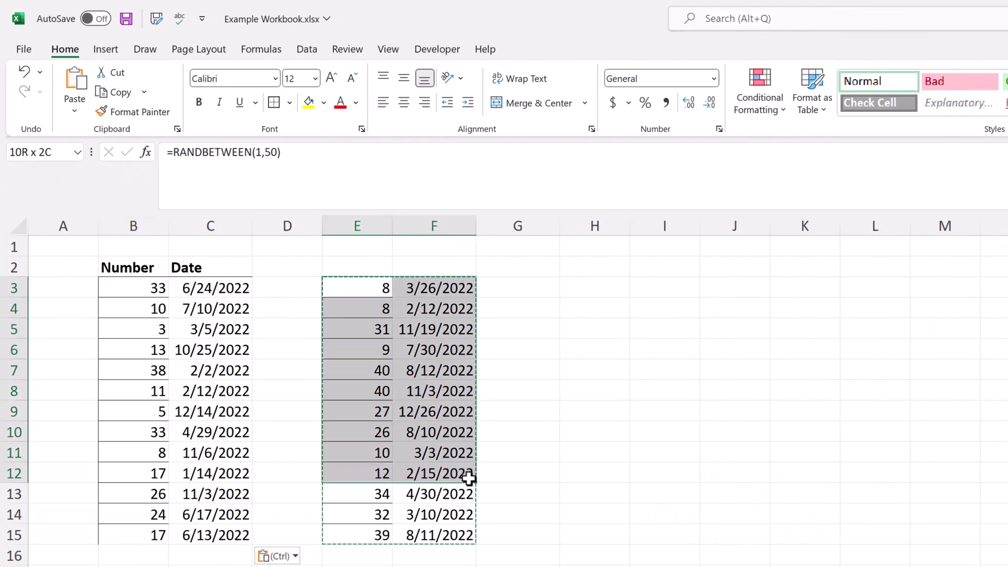
key("Delete")
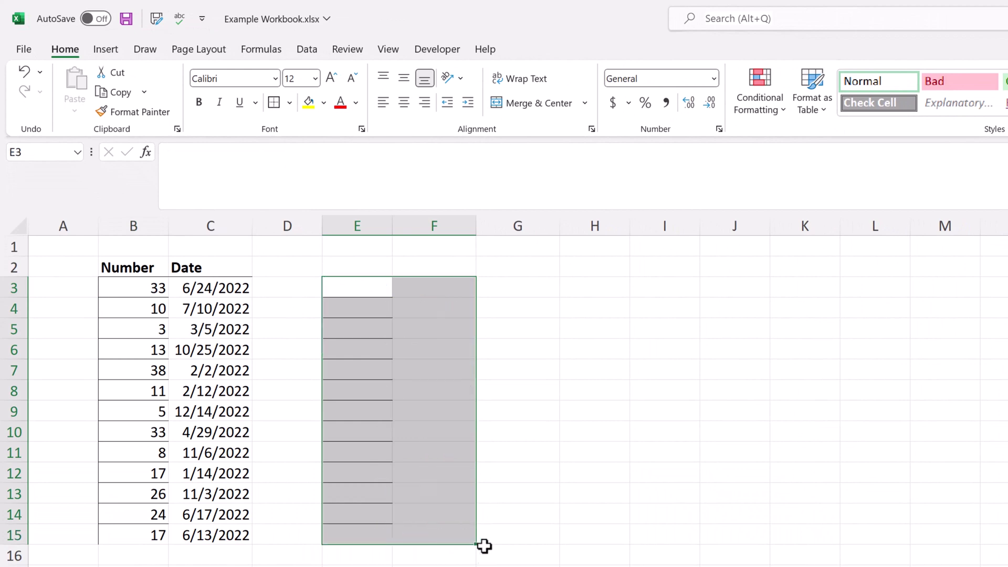
left_click(485, 549)
left_click_drag(333, 277, 442, 535)
Apply All Borders to the Number and Date cells B3:C15.
left_click(289, 565)
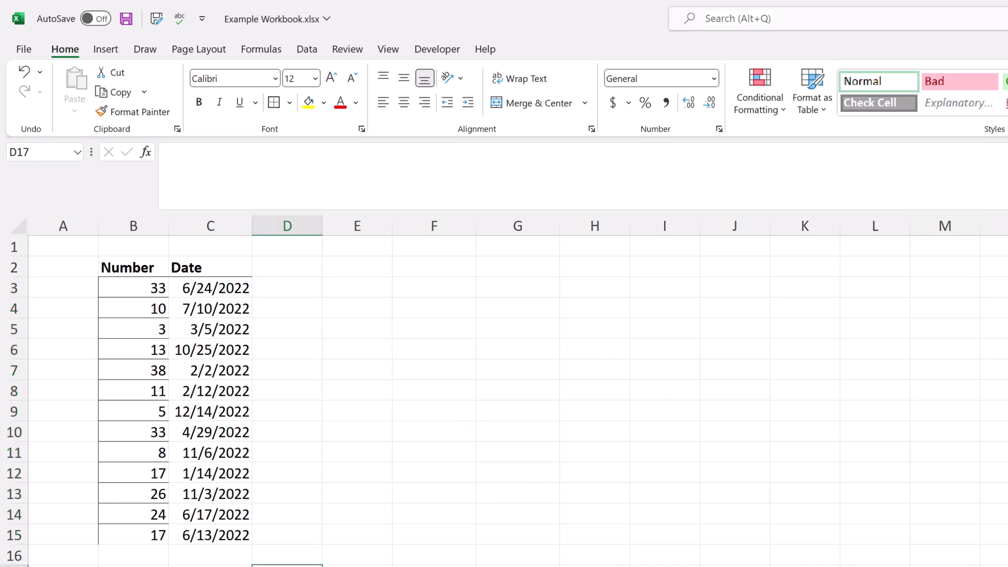
left_click_drag(135, 284, 219, 530)
left_click(274, 102)
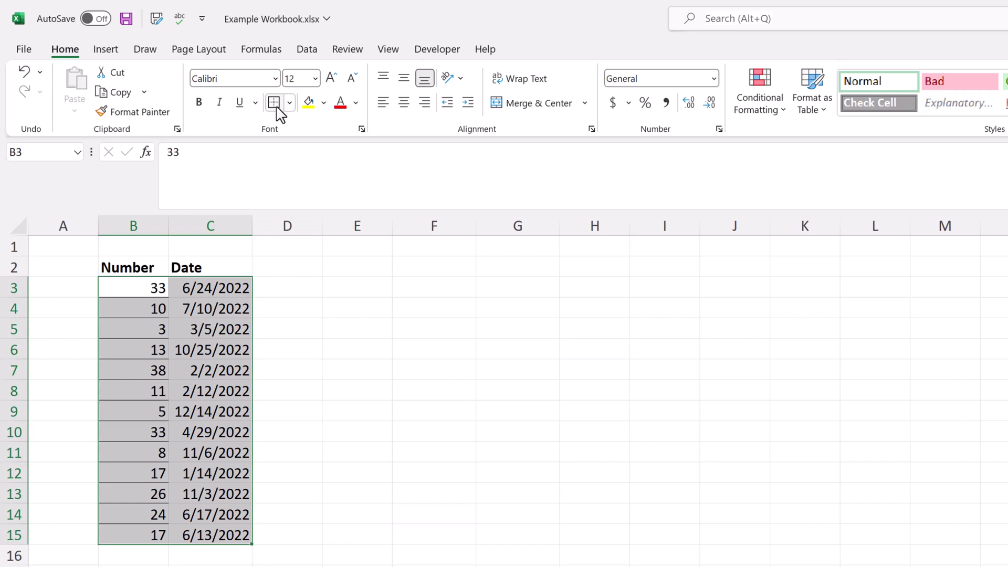